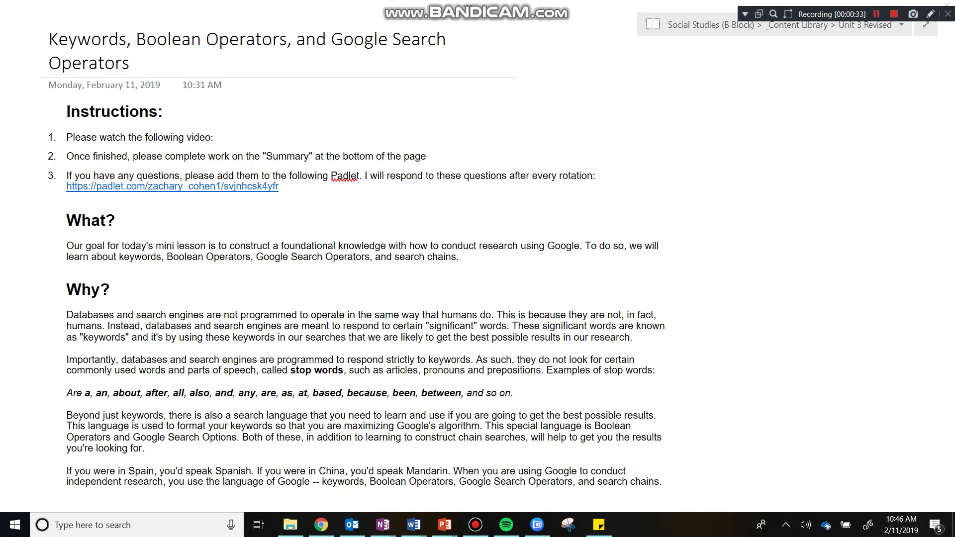
pyautogui.scroll(-2, 365, 269)
pyautogui.scroll(-2, 366, 268)
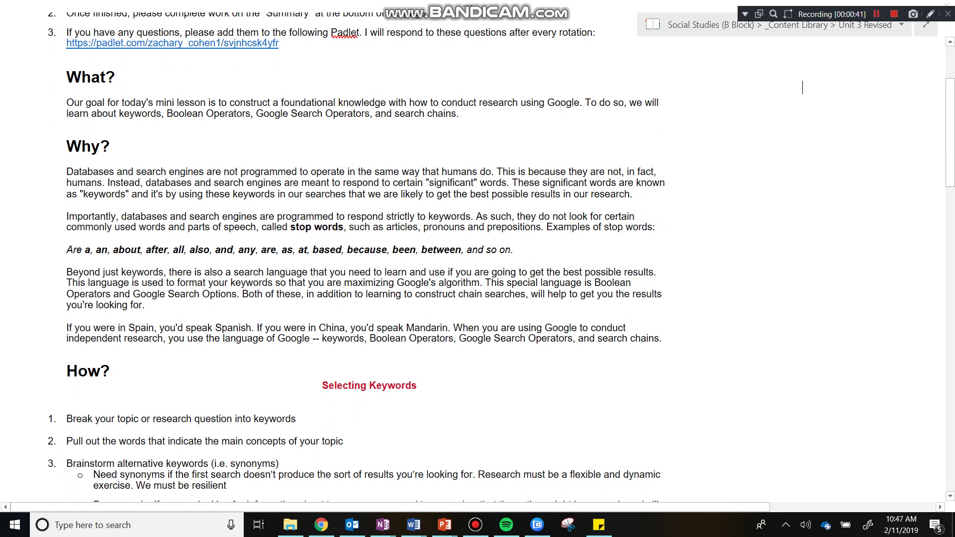
pyautogui.scroll(-3, 802, 87)
pyautogui.scroll(-3, 801, 87)
pyautogui.scroll(-1, 477, 257)
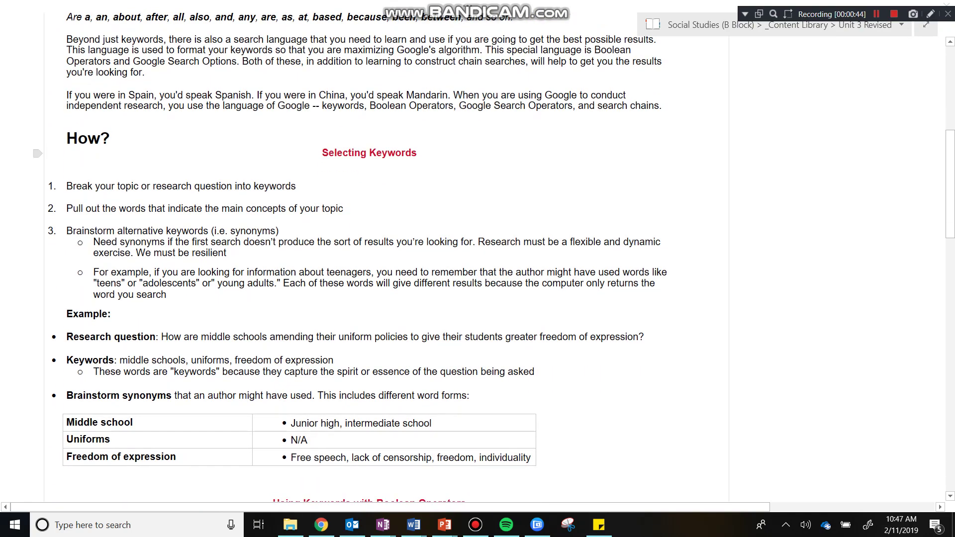
pyautogui.scroll(-2, 358, 257)
pyautogui.scroll(-5, 358, 257)
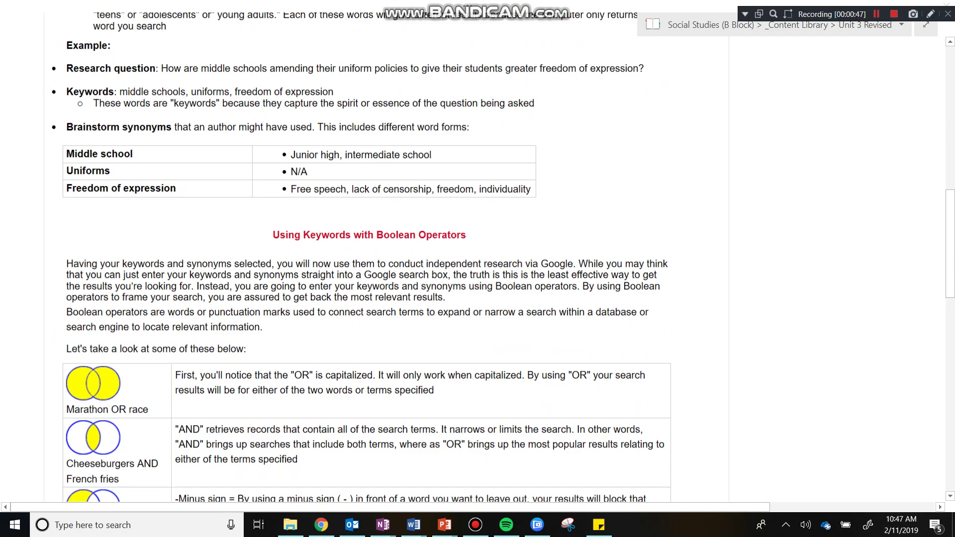
pyautogui.scroll(-3, 358, 256)
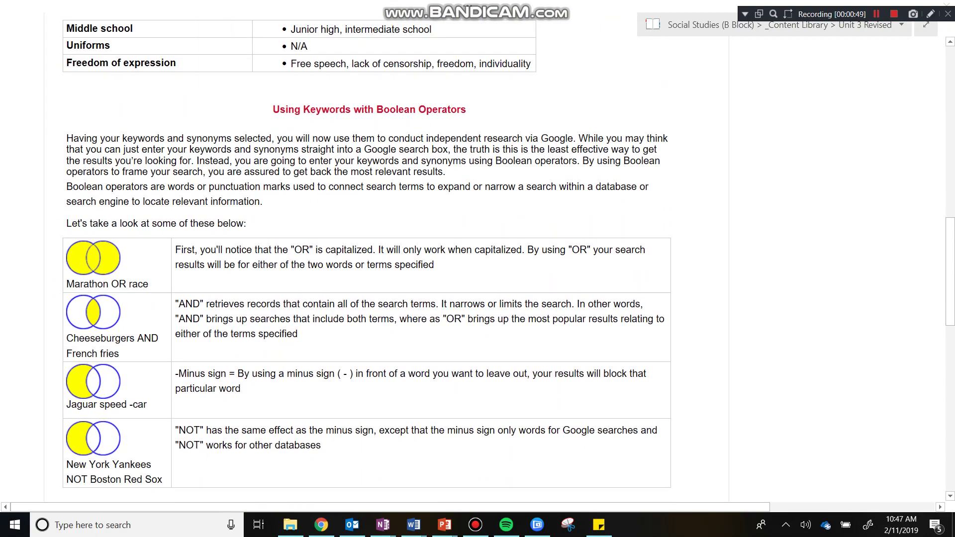
pyautogui.scroll(-1, 358, 257)
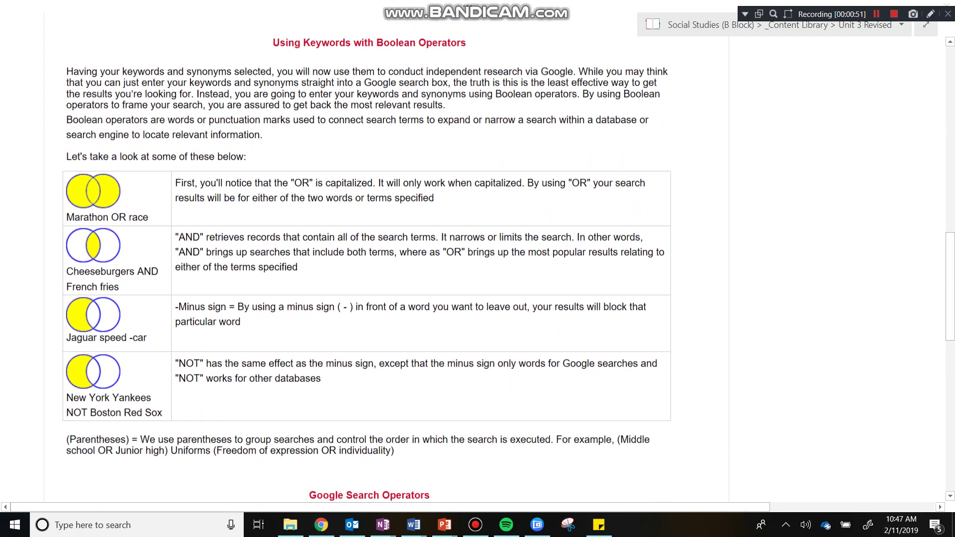
pyautogui.scroll(-5, 359, 256)
pyautogui.scroll(-3, 358, 257)
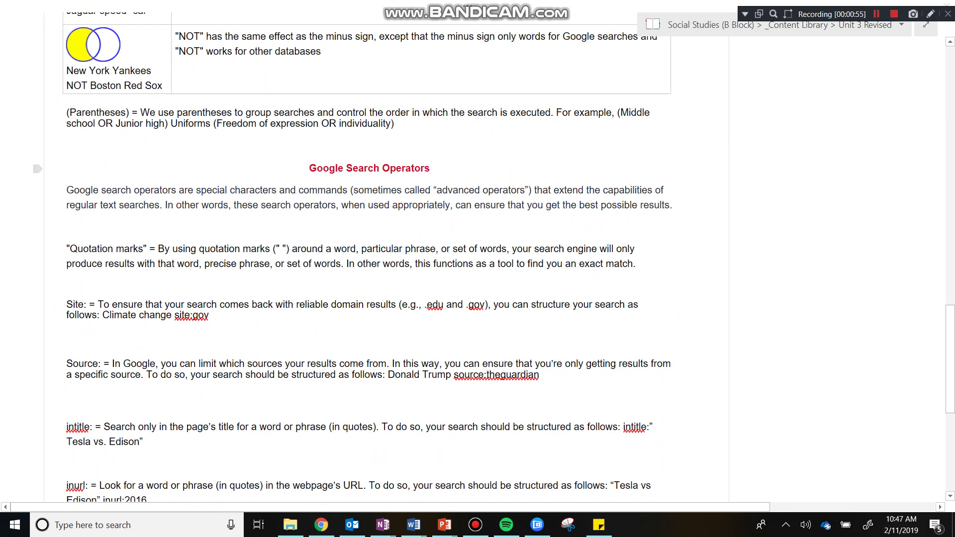
pyautogui.scroll(-5, 477, 257)
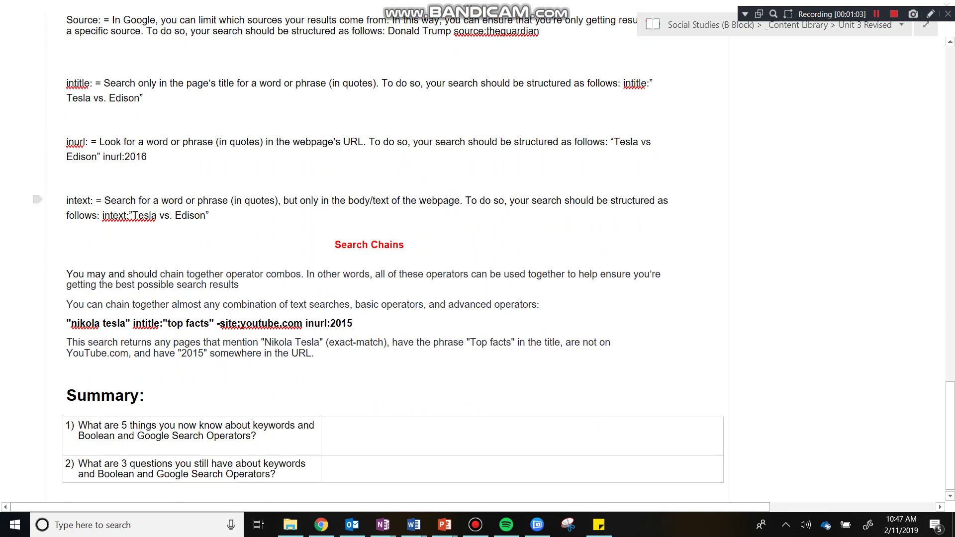
pyautogui.scroll(20, 385, 261)
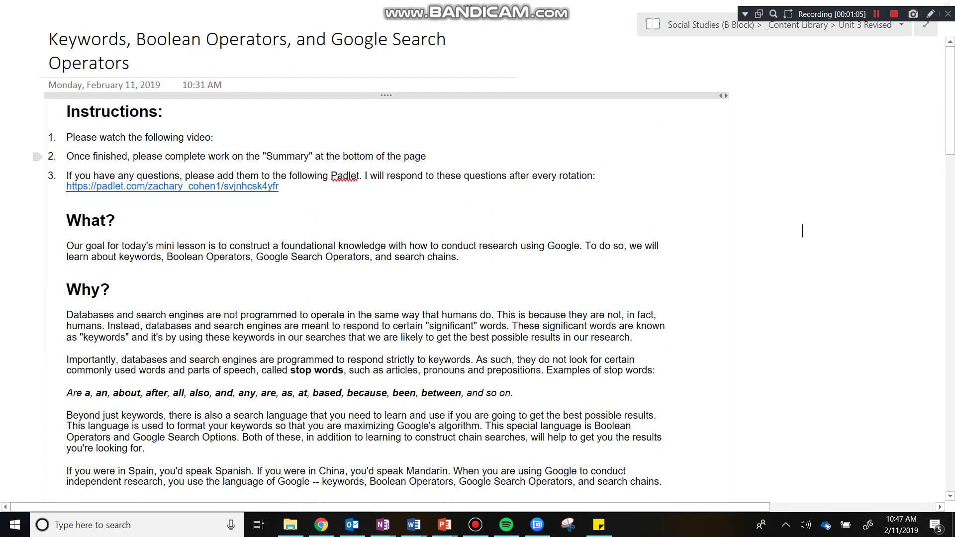
pyautogui.scroll(-10, 386, 261)
pyautogui.scroll(-15, 386, 261)
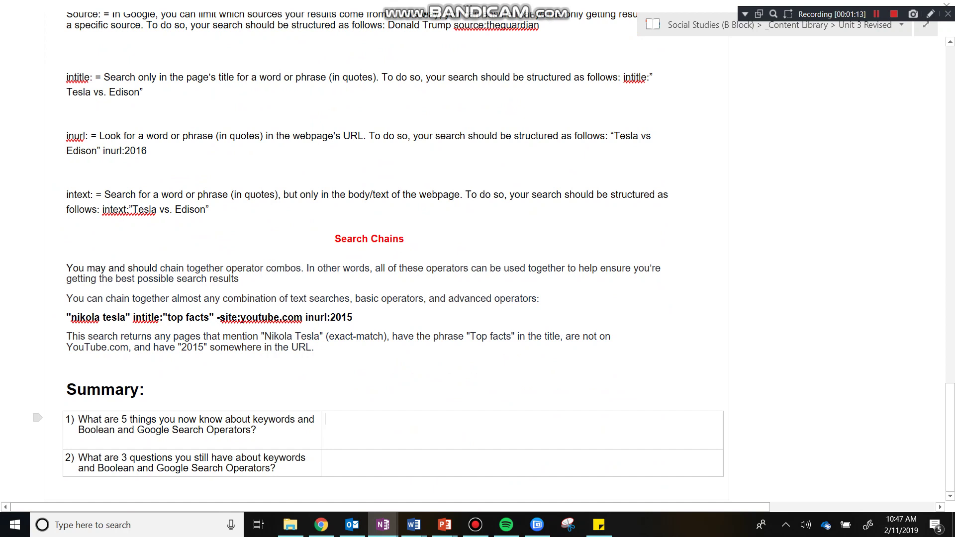
pyautogui.press('Down')
pyautogui.scroll(15, 478, 258)
pyautogui.scroll(10, 477, 257)
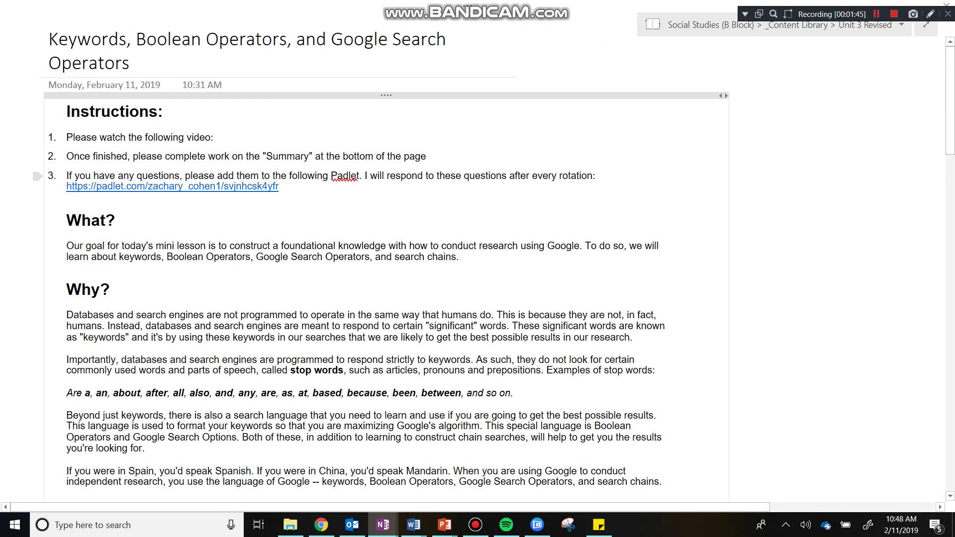
# Return to the top of the lesson page and check the third instruction about the Padlet link.
pyautogui.click(38, 177)
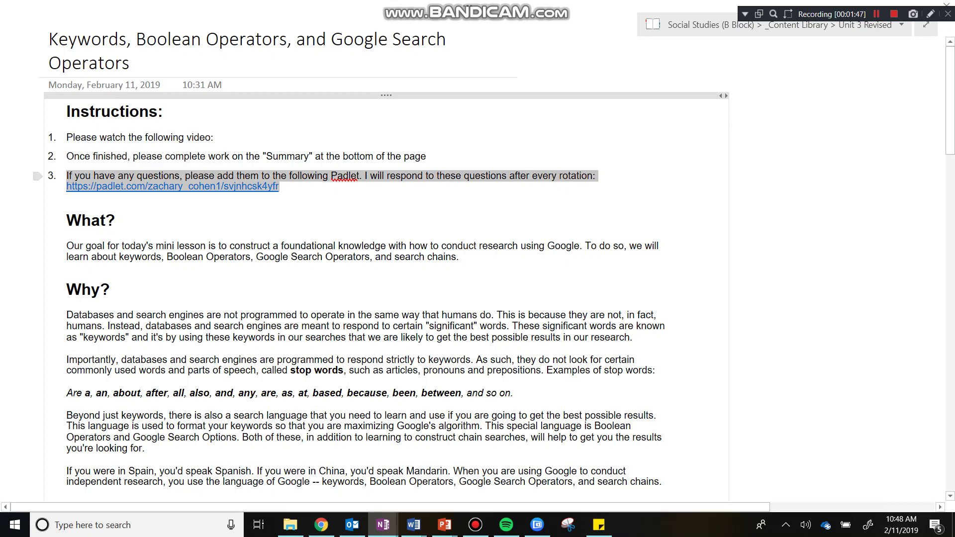
pyautogui.click(724, 93)
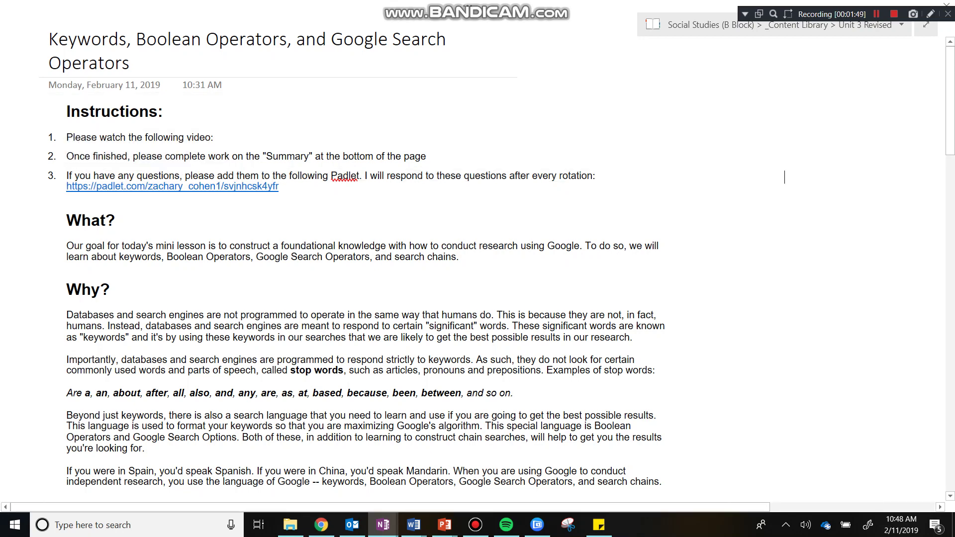